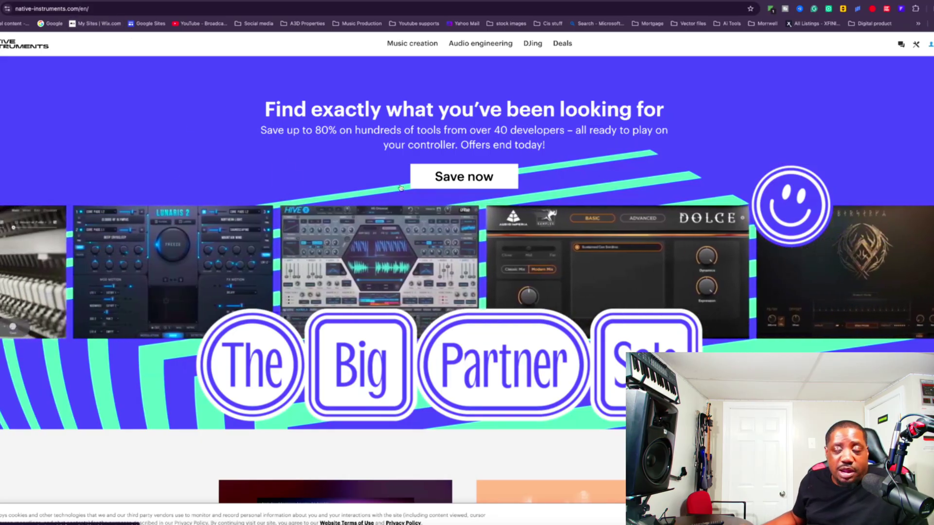
Browse Music creation Sounds sorted by Most recent and open the Luxa MPC Edition card.
{"action": "left_click", "coordinate": [412, 46]}
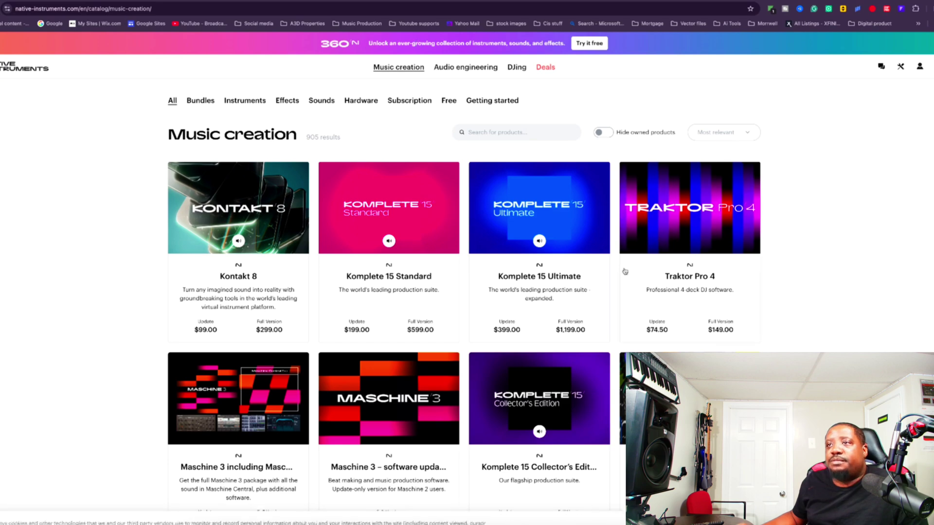
{"action": "left_click", "coordinate": [320, 102]}
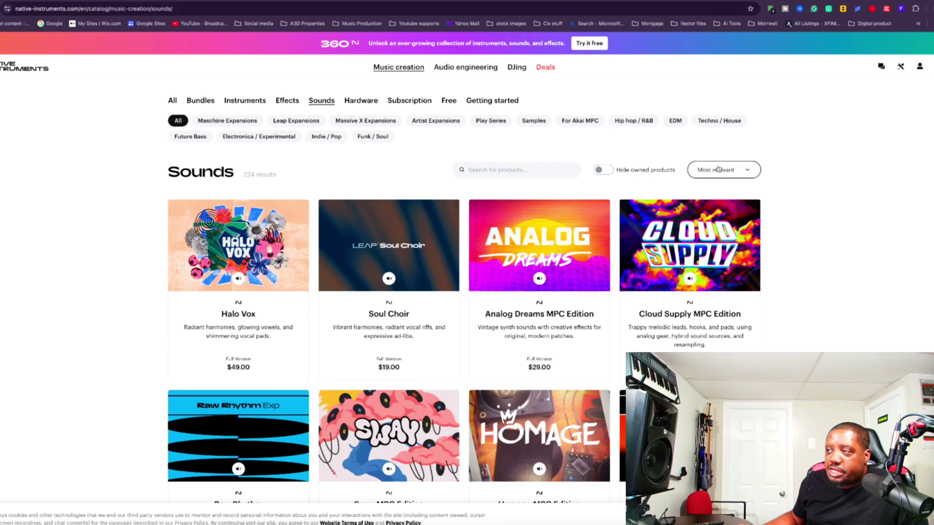
{"action": "left_click", "coordinate": [724, 174]}
{"action": "left_click", "coordinate": [722, 215]}
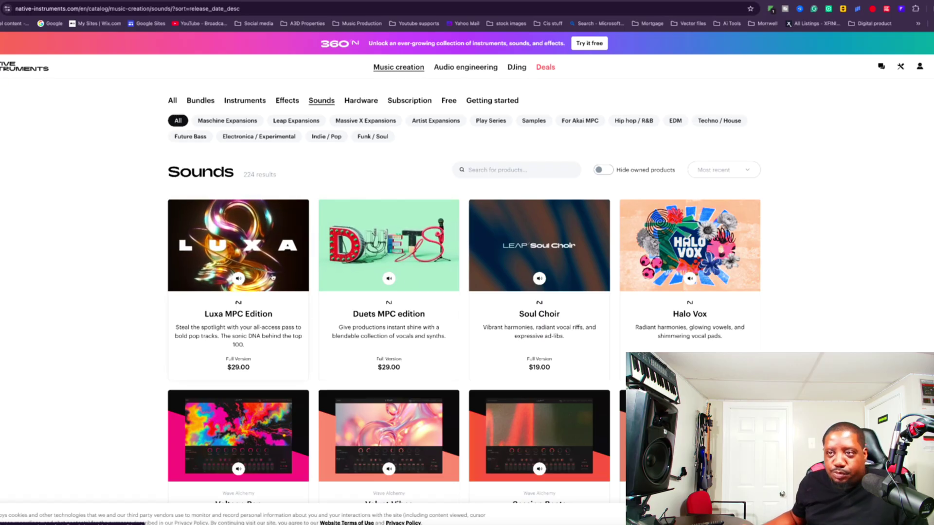
{"action": "left_click", "coordinate": [246, 239]}
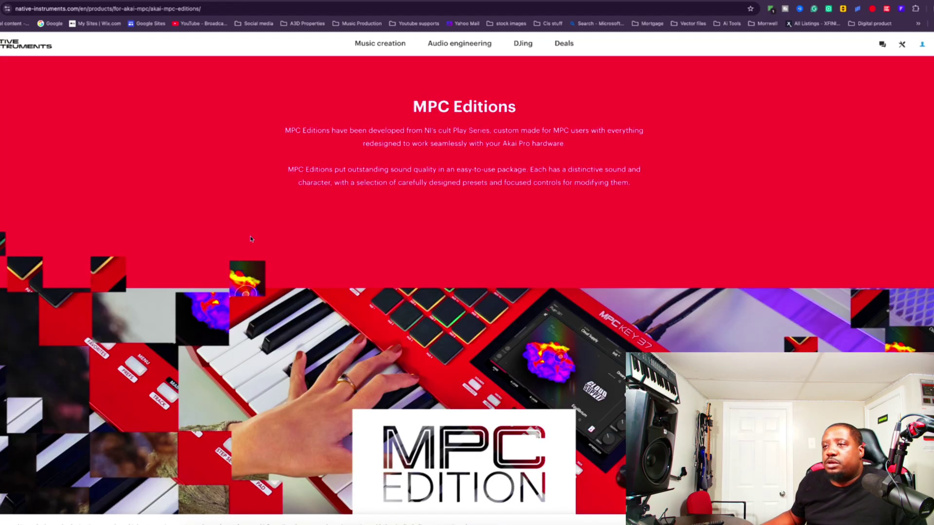
Add the $29.00 Luxa MPC Edition to the cart via Buy now.
{"action": "scroll", "coordinate": [249, 236], "scroll_direction": "down", "scroll_amount": 10}
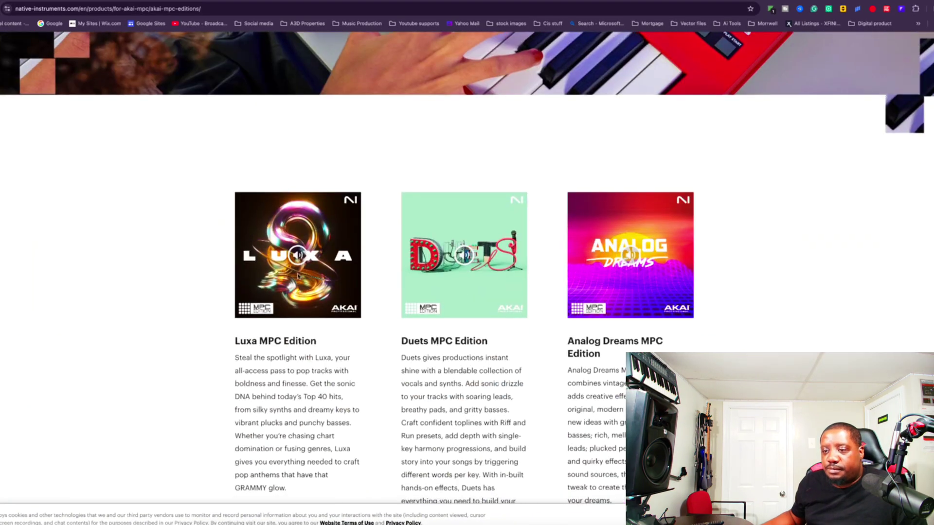
{"action": "scroll", "coordinate": [298, 276], "scroll_direction": "down", "scroll_amount": 5}
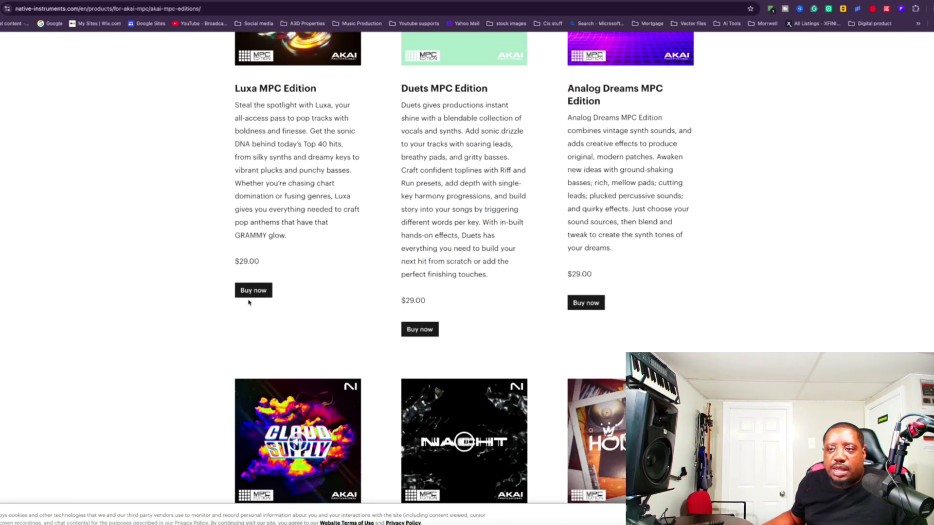
{"action": "left_click", "coordinate": [251, 291]}
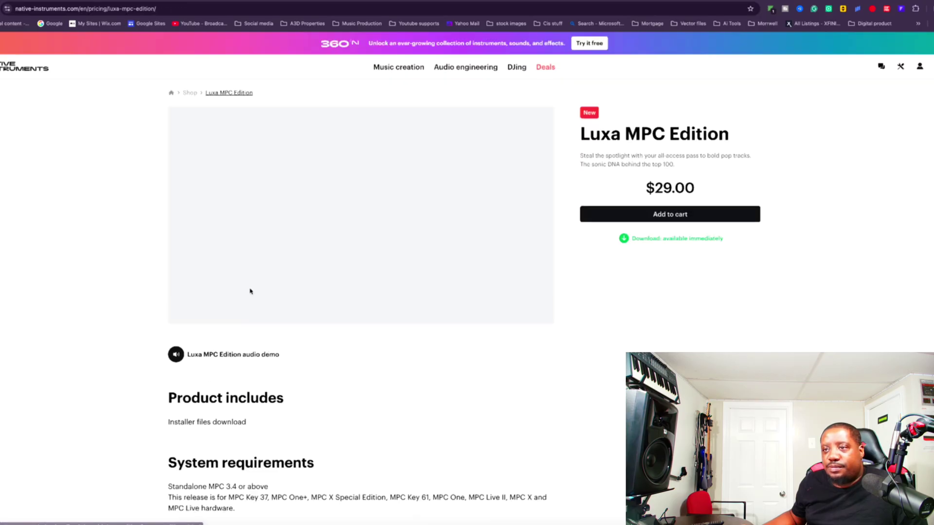
{"action": "left_click", "coordinate": [669, 218]}
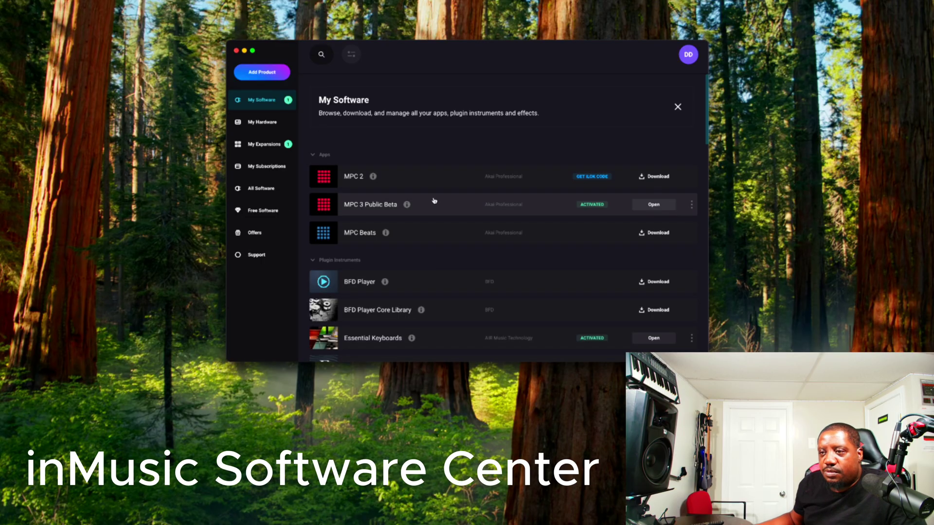
Open the New Product dialog from the My Software list with Add Product.
{"action": "scroll", "coordinate": [434, 201], "scroll_direction": "down", "scroll_amount": 15}
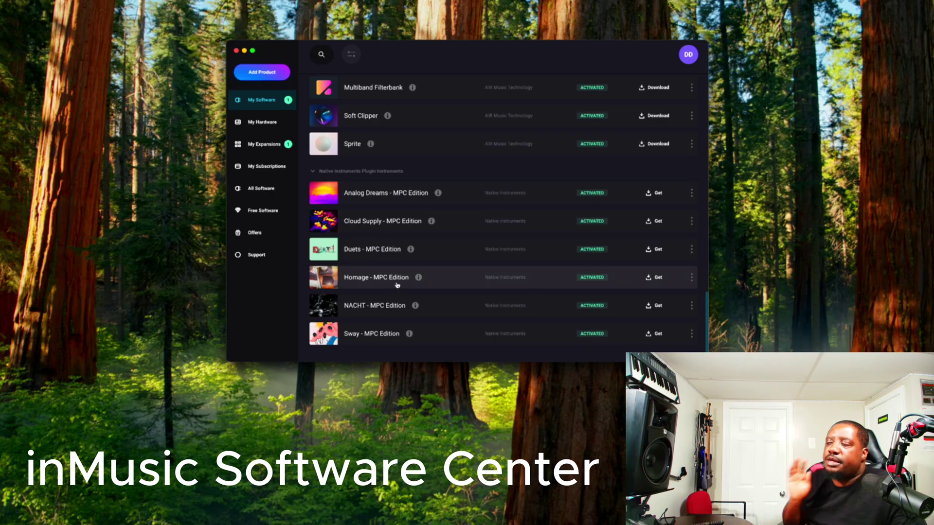
{"action": "left_click", "coordinate": [260, 73]}
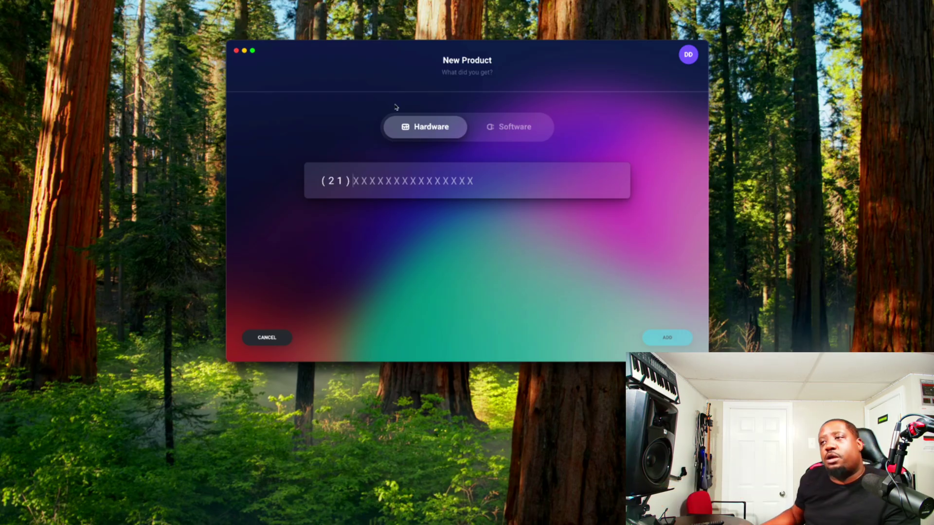
Register Luxa - MPC Edition as a software product with its serial number.
{"action": "left_click", "coordinate": [494, 124]}
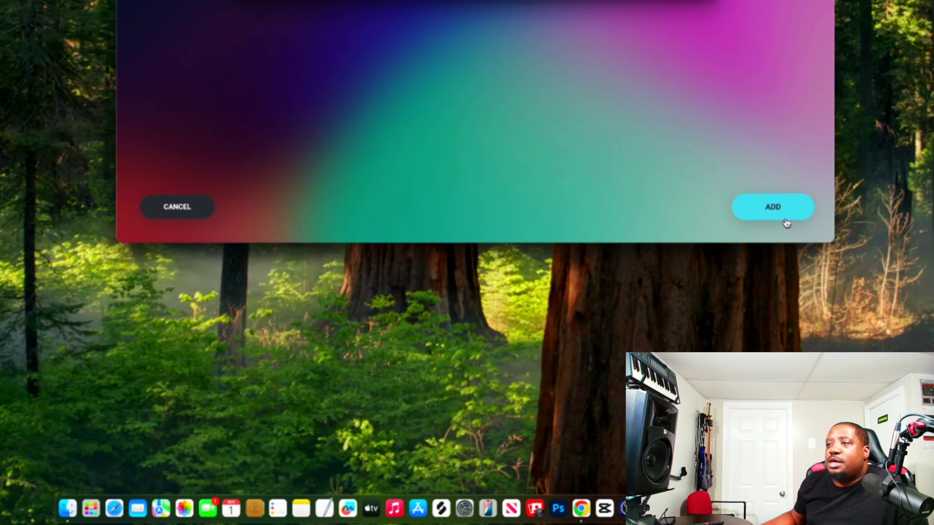
{"action": "left_click", "coordinate": [771, 208]}
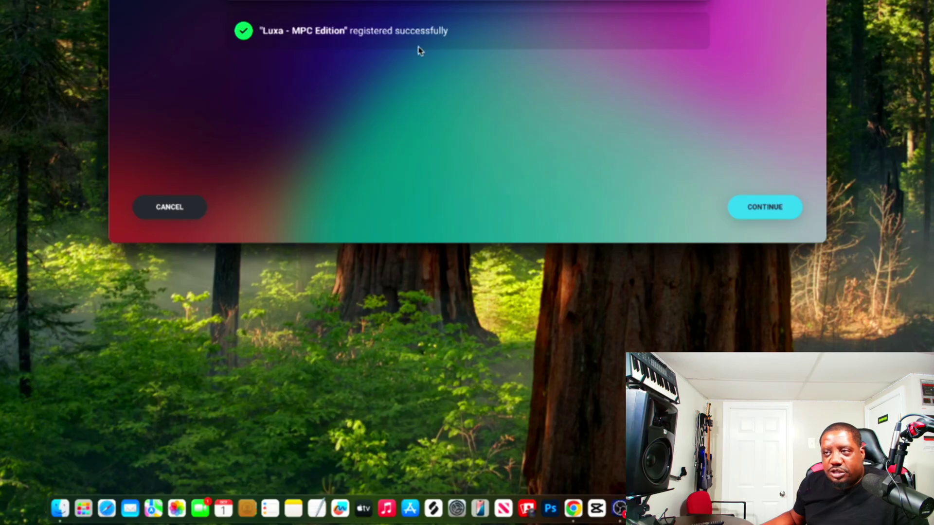
{"action": "left_click", "coordinate": [768, 207]}
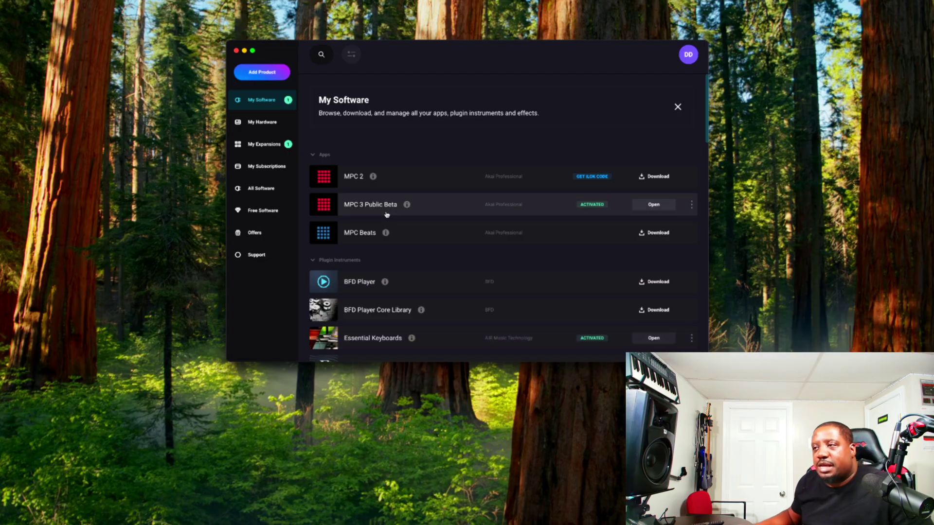
Activate Luxa - MPC Edition under Native Instruments Plugin Instruments, then switch to MPC.
{"action": "scroll", "coordinate": [385, 209], "scroll_direction": "down", "scroll_amount": 15}
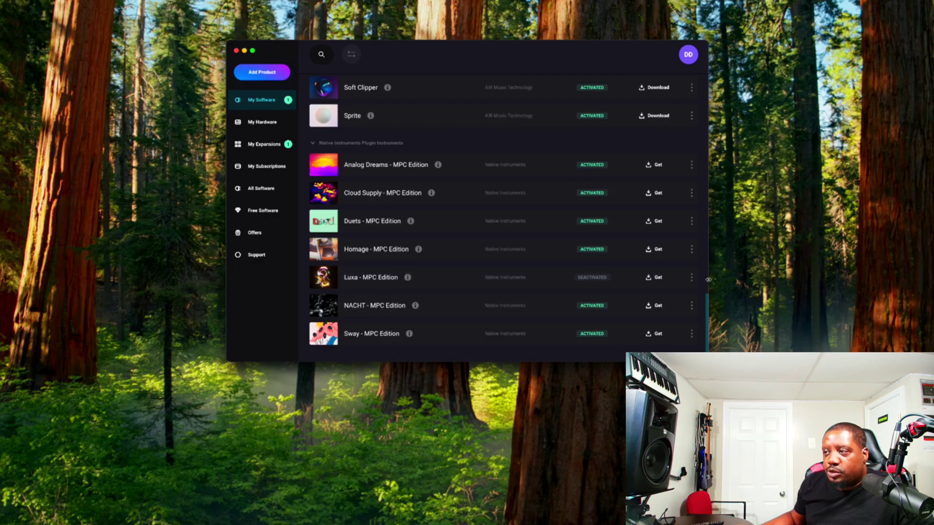
{"action": "left_click", "coordinate": [690, 280]}
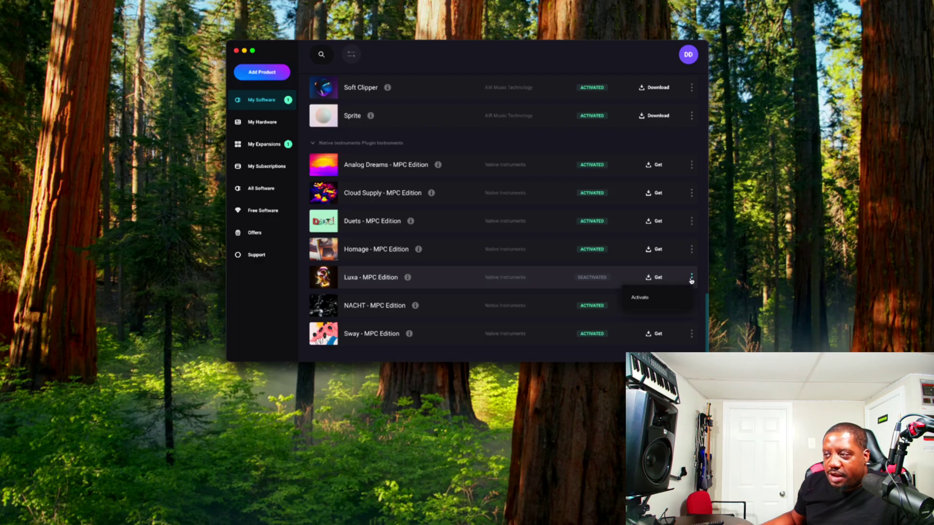
{"action": "left_click", "coordinate": [657, 297]}
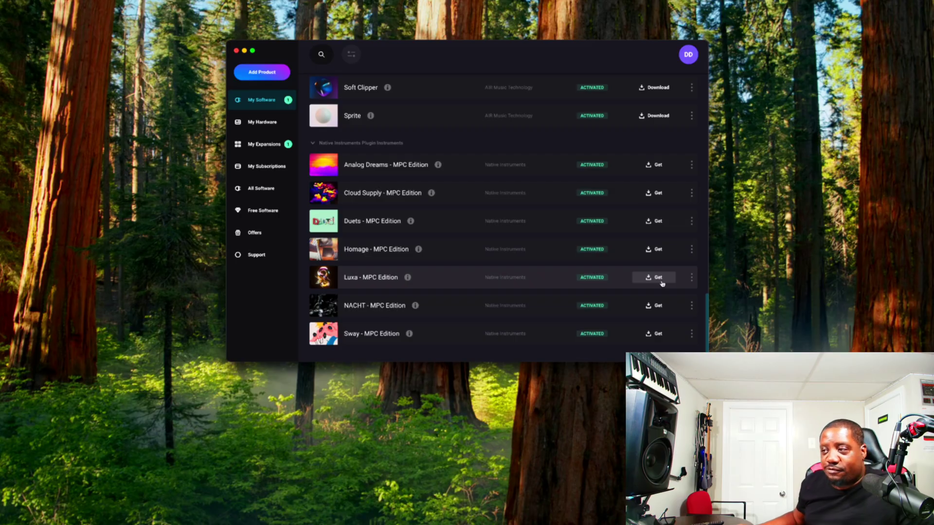
{"action": "left_click", "coordinate": [692, 278]}
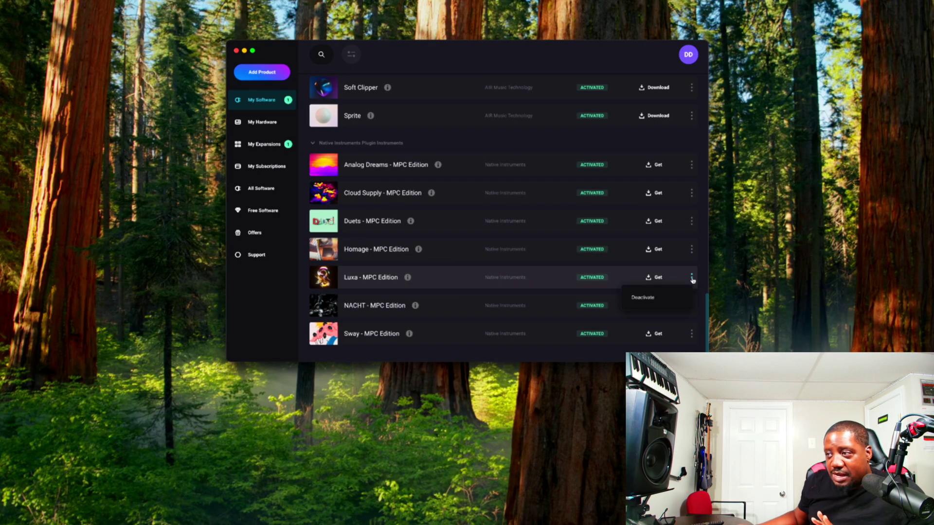
{"action": "left_click", "coordinate": [692, 279]}
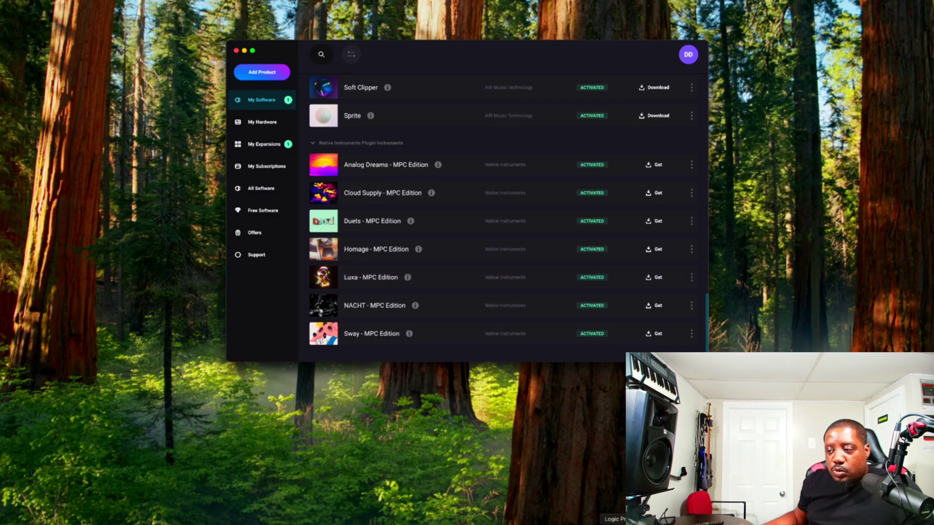
{"action": "left_click", "coordinate": [613, 521]}
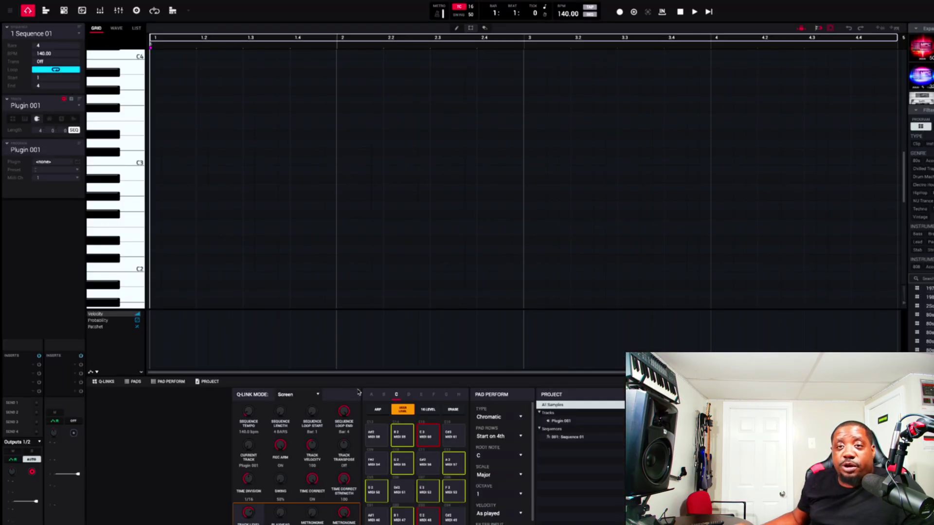
Choose Settings… from the MPC 3 application menu in the macOS menu bar.
{"action": "left_click", "coordinate": [10, 10]}
{"action": "mouse_move", "coordinate": [17, 30]}
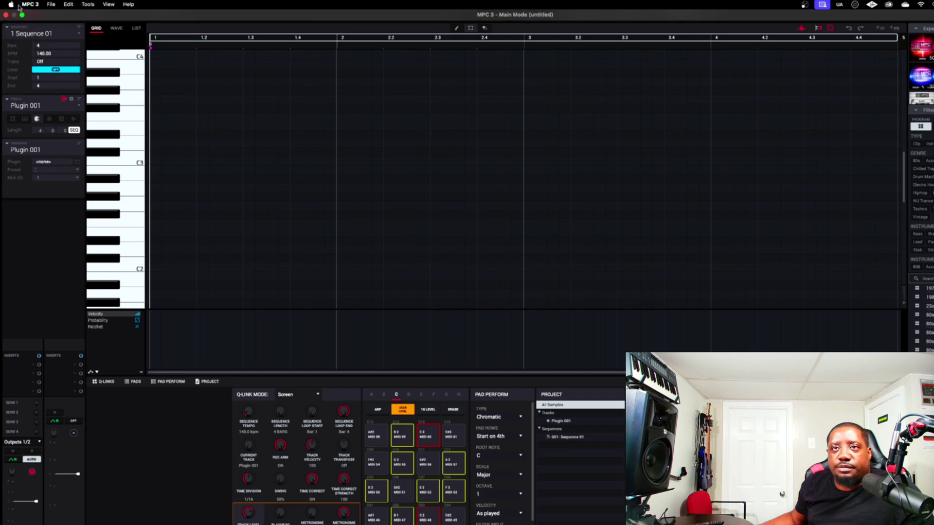
{"action": "left_click", "coordinate": [30, 4]}
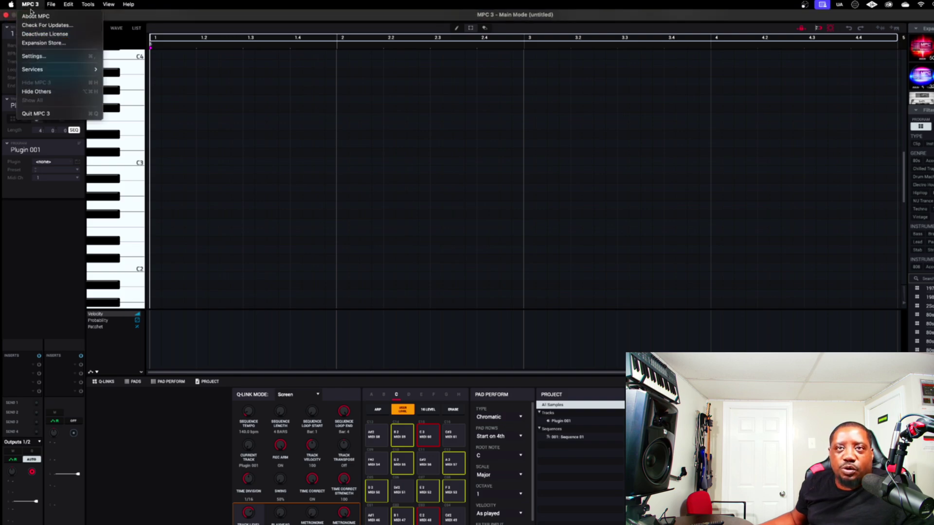
{"action": "left_click", "coordinate": [36, 57]}
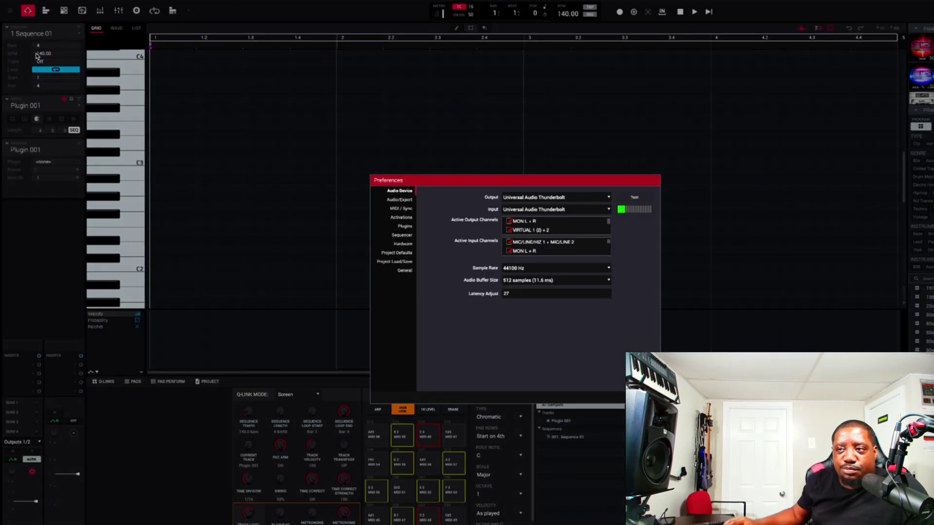
Download Luxa from the Activations list in Preferences, then close Preferences.
{"action": "left_click", "coordinate": [407, 218]}
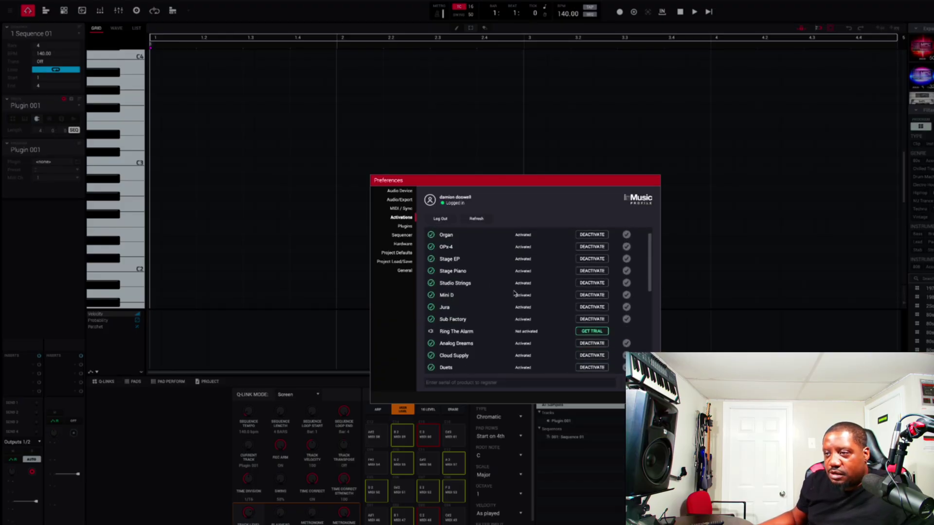
{"action": "scroll", "coordinate": [514, 292], "scroll_direction": "down", "scroll_amount": 3}
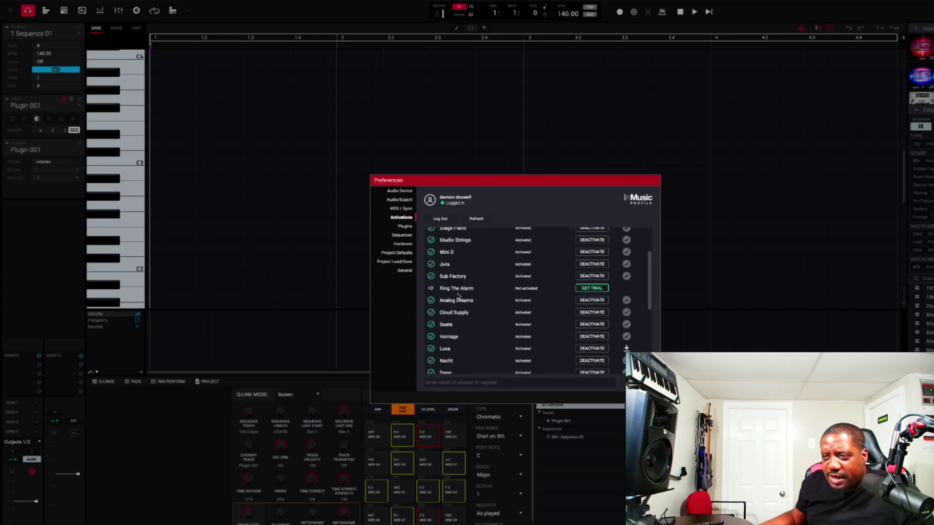
{"action": "scroll", "coordinate": [459, 315], "scroll_direction": "down", "scroll_amount": 1}
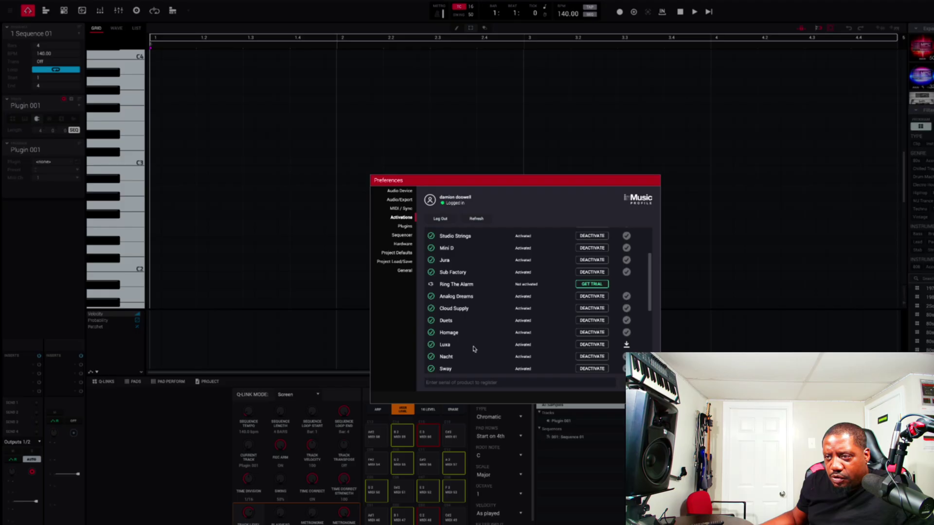
{"action": "left_click", "coordinate": [626, 345]}
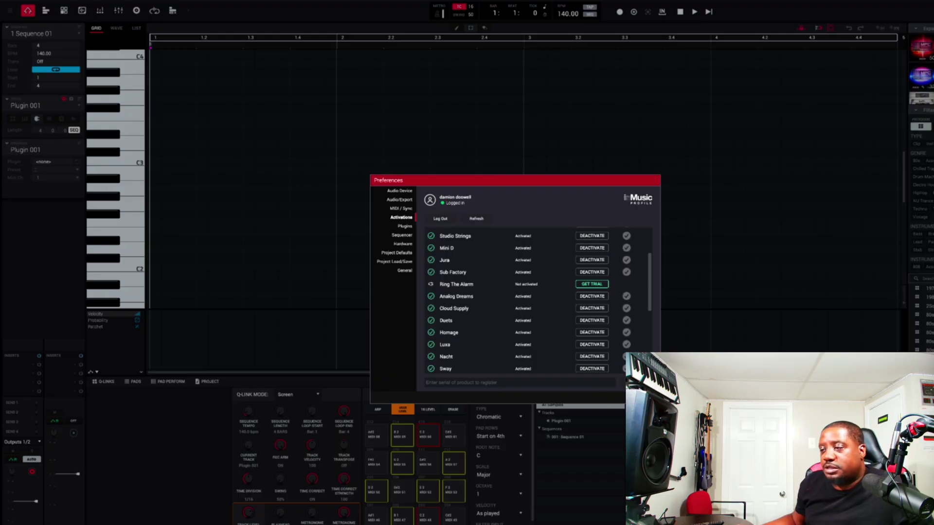
{"action": "key", "text": "Escape"}
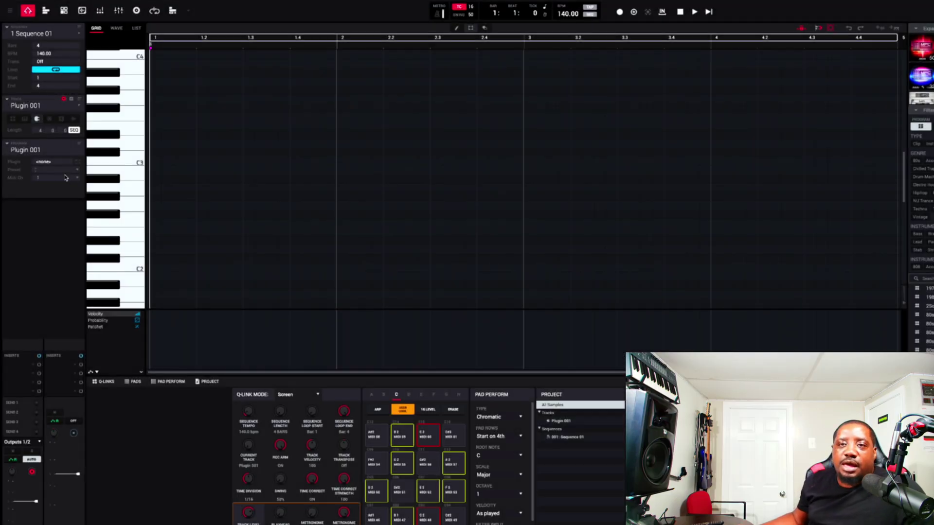
Load Native Instruments Luxa on Plugin 001 and show its plugin interface.
{"action": "left_click", "coordinate": [71, 164]}
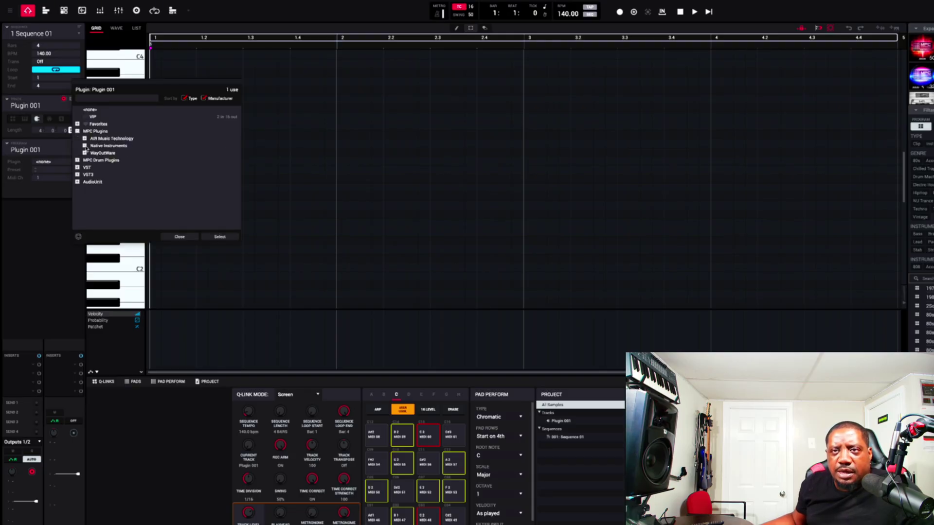
{"action": "left_click", "coordinate": [85, 146]}
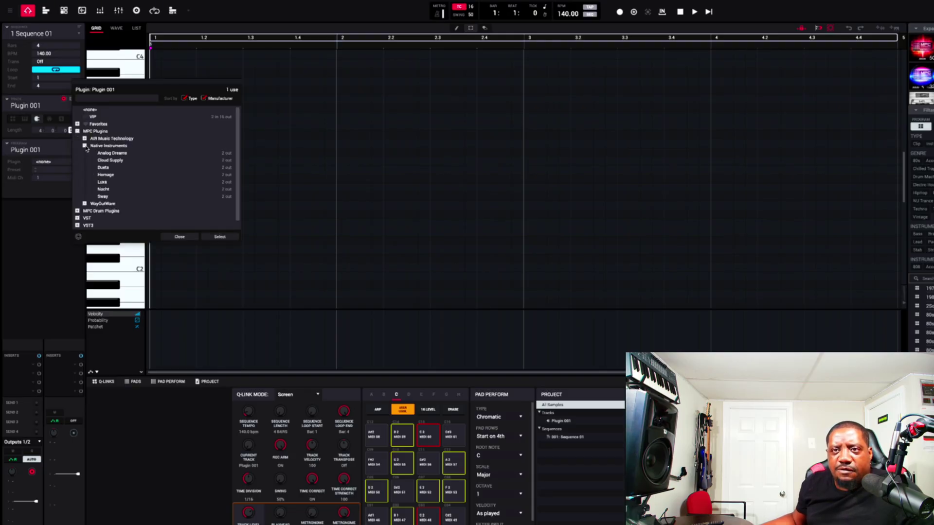
{"action": "double_click", "coordinate": [102, 183]}
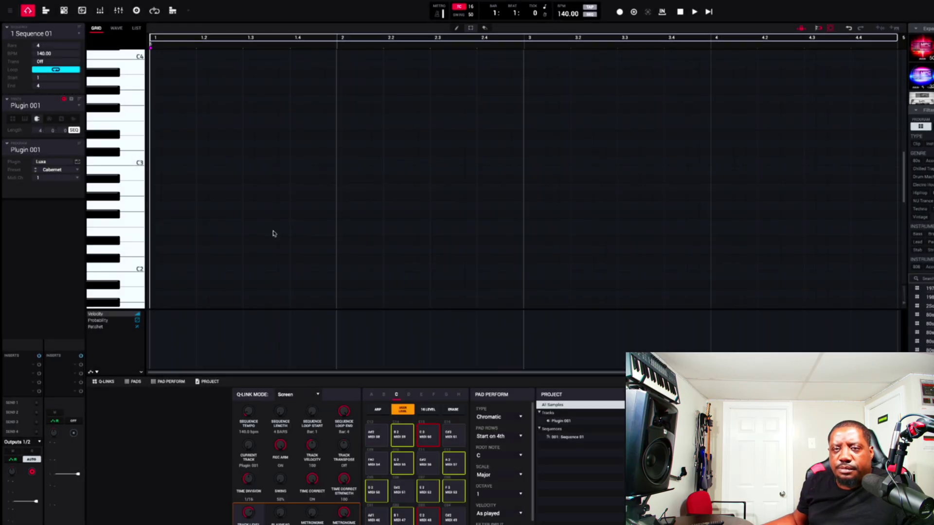
{"action": "left_click", "coordinate": [77, 162]}
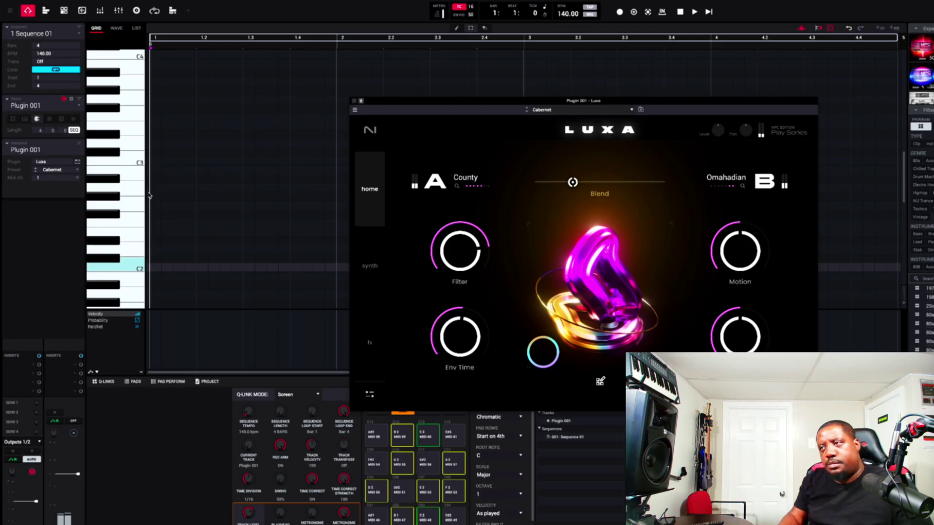